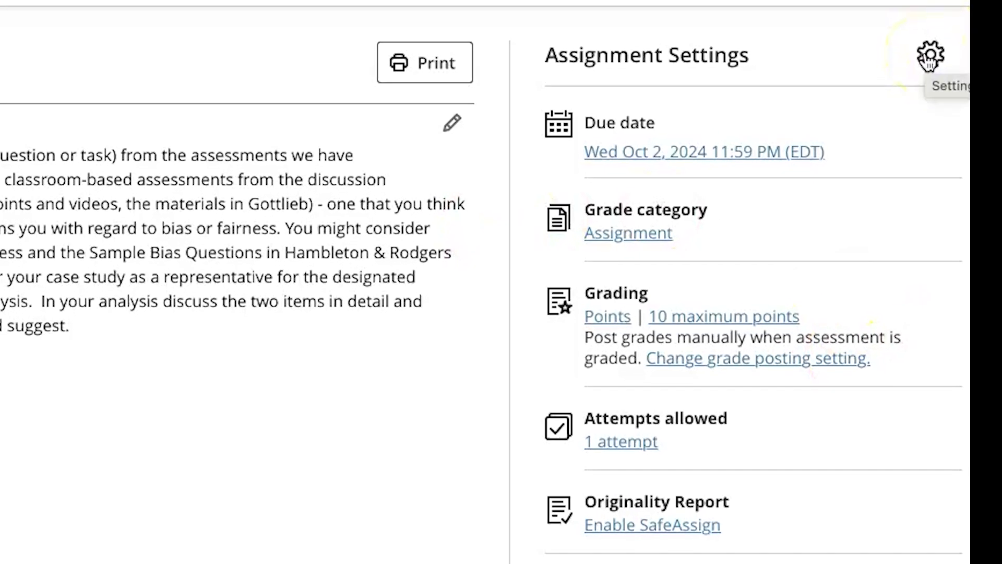
Open the assignment's settings and start generating a new grading rubric for it.
{"action": "left_click", "coordinate": [929, 56]}
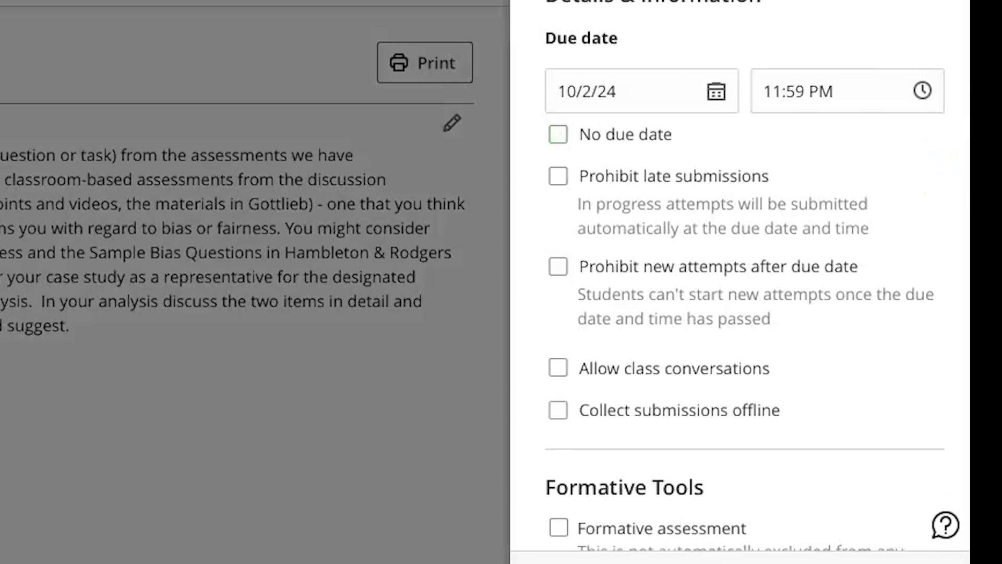
{"action": "scroll", "coordinate": [939, 185], "scroll_direction": "down", "scroll_amount": 20}
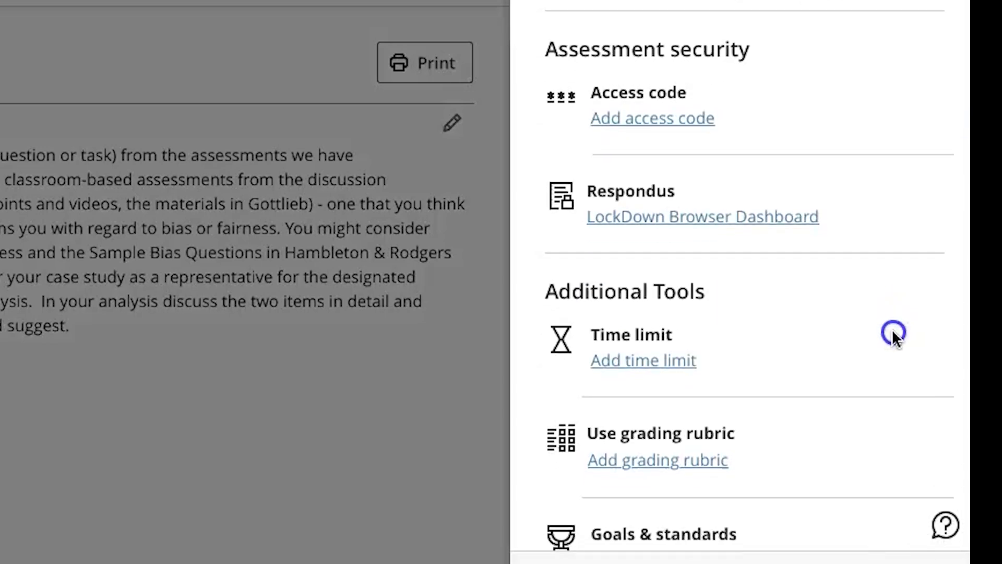
{"action": "scroll", "coordinate": [890, 340], "scroll_direction": "down", "scroll_amount": 1}
{"action": "scroll", "coordinate": [887, 343], "scroll_direction": "down", "scroll_amount": 1}
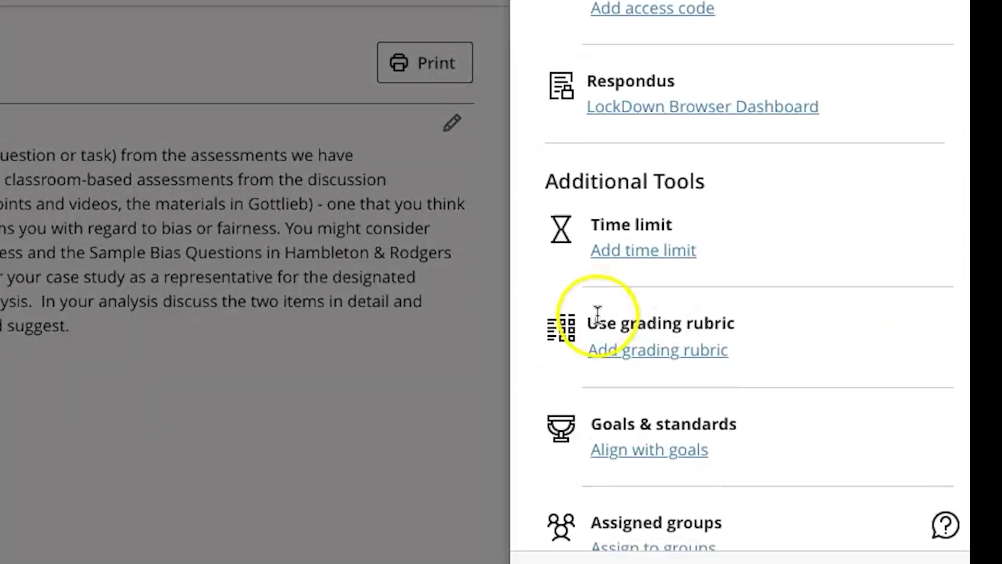
{"action": "left_click", "coordinate": [652, 366]}
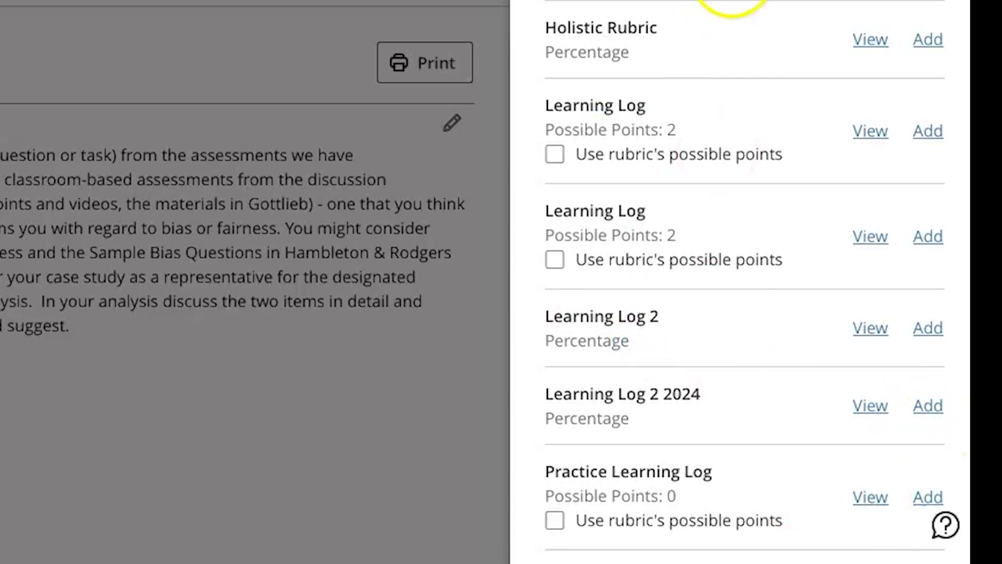
{"action": "scroll", "coordinate": [760, 489], "scroll_direction": "up", "scroll_amount": 9}
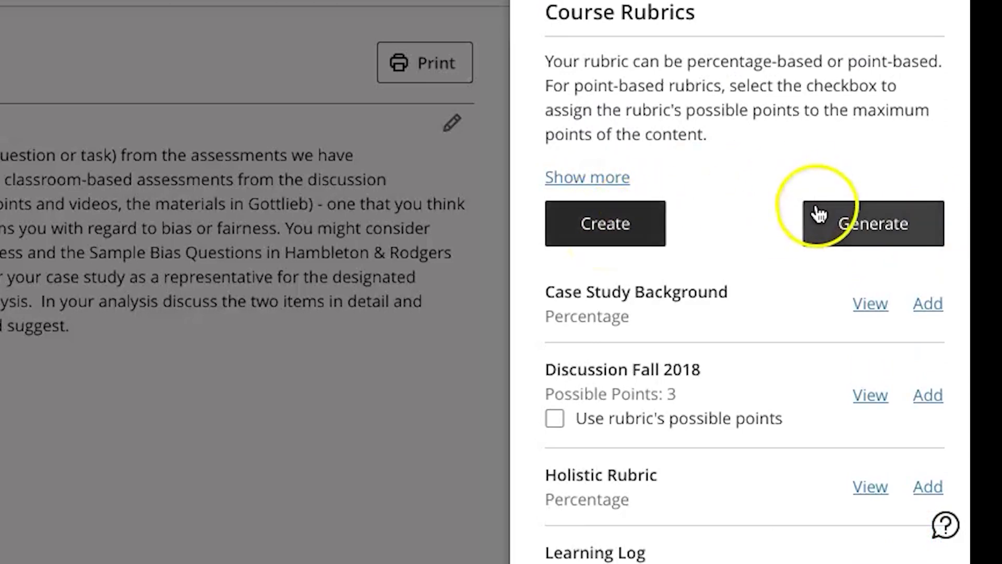
{"action": "left_click", "coordinate": [867, 227]}
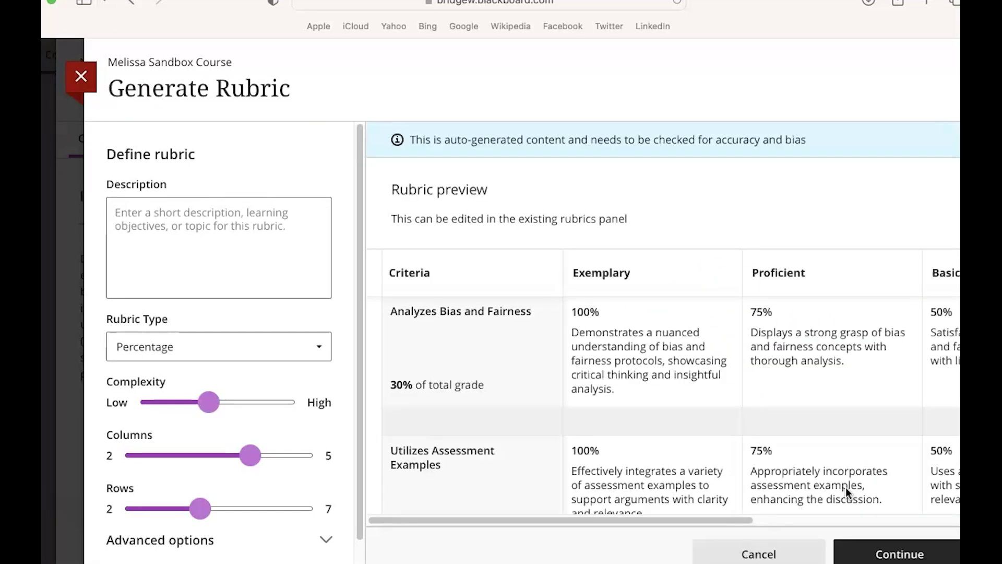
Review the generated rubric preview, examining every criterion, its share of the grade and all performance levels.
{"action": "scroll", "coordinate": [957, 400], "scroll_direction": "down", "scroll_amount": 3}
{"action": "scroll", "coordinate": [950, 334], "scroll_direction": "up", "scroll_amount": 3}
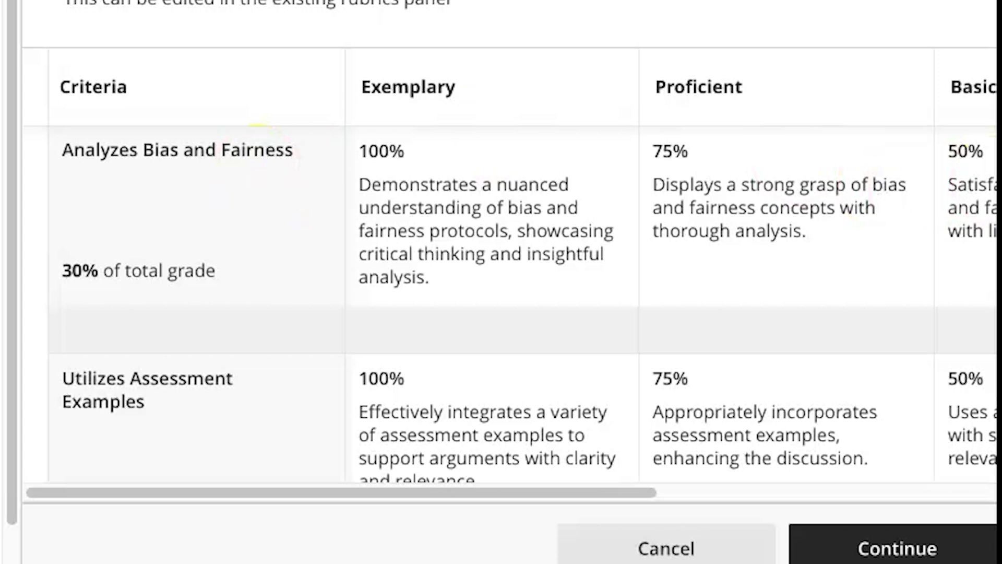
{"action": "scroll", "coordinate": [981, 248], "scroll_direction": "down", "scroll_amount": 3}
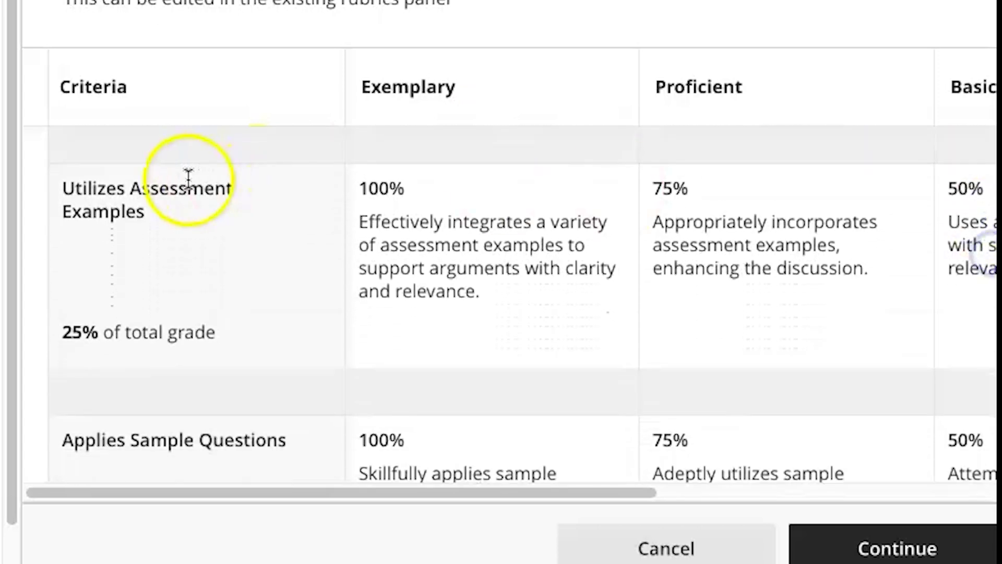
{"action": "scroll", "coordinate": [985, 246], "scroll_direction": "down", "scroll_amount": 1}
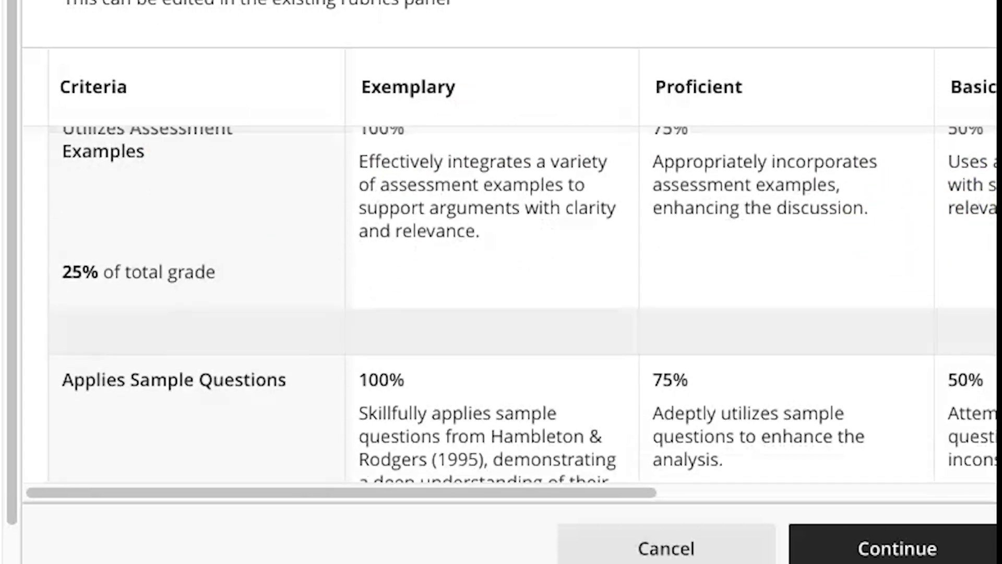
{"action": "scroll", "coordinate": [523, 304], "scroll_direction": "down", "scroll_amount": 3}
{"action": "scroll", "coordinate": [991, 391], "scroll_direction": "down", "scroll_amount": 3}
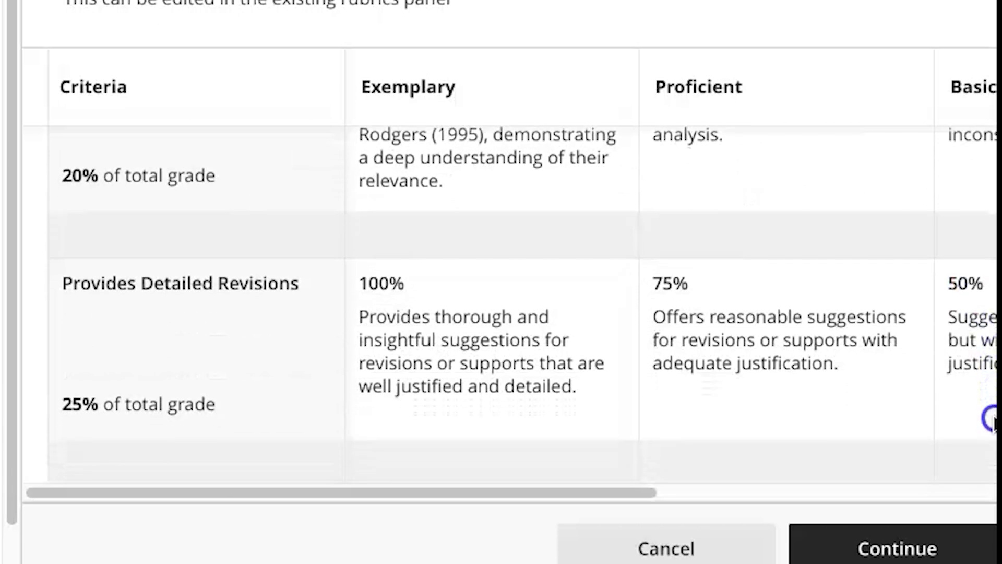
{"action": "scroll", "coordinate": [955, 77], "scroll_direction": "down", "scroll_amount": 5}
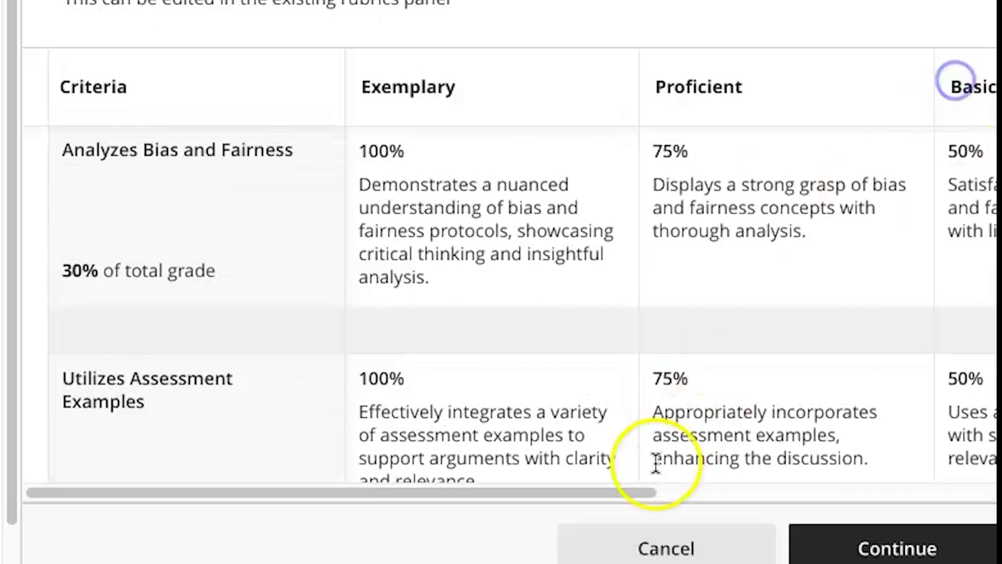
{"action": "left_click_drag", "start_coordinate": [627, 491], "coordinate": [974, 492]}
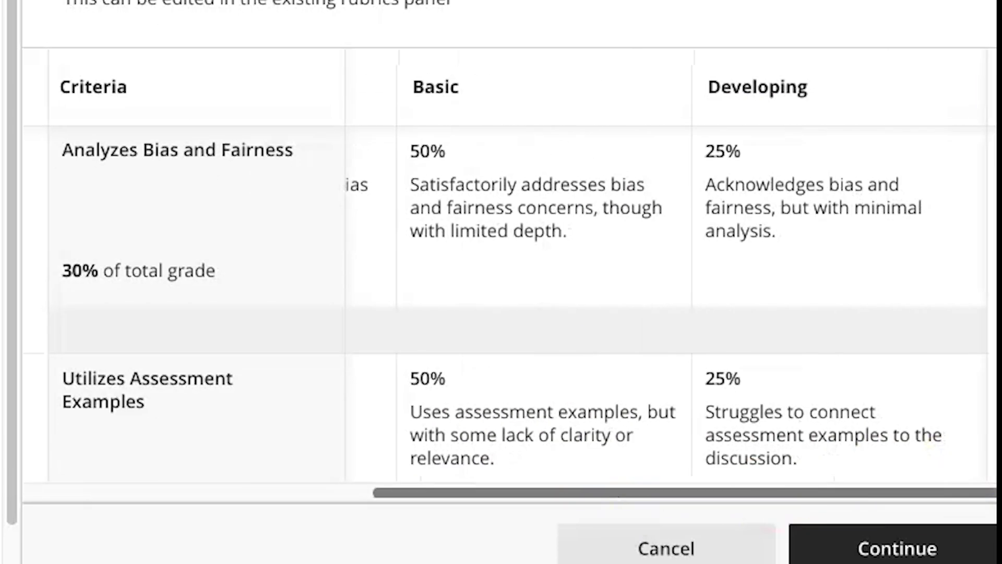
{"action": "scroll", "coordinate": [509, 436], "scroll_direction": "left", "scroll_amount": 10}
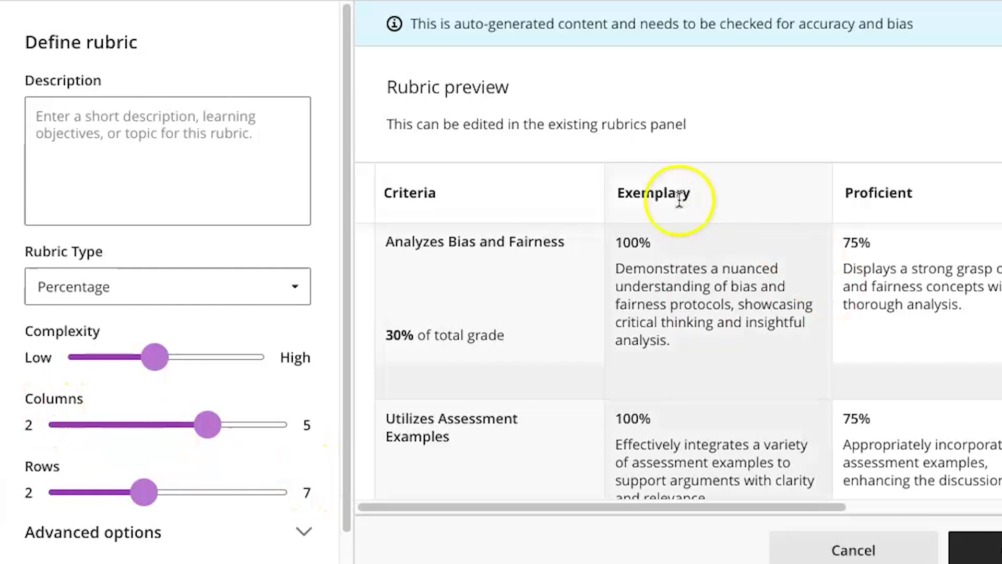
Set the rubric definition to 3 columns and 2 rows.
{"action": "left_click", "coordinate": [146, 423]}
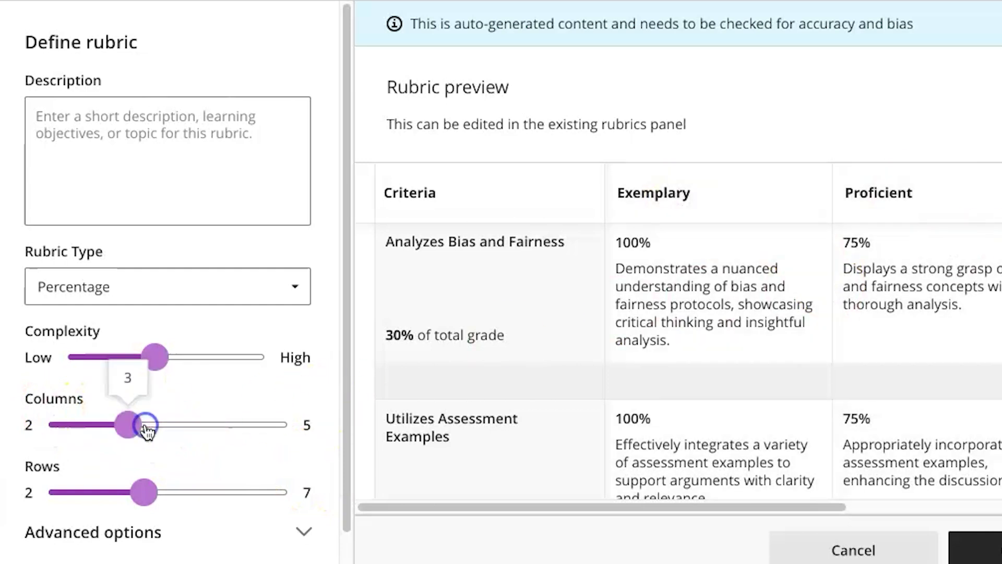
{"action": "left_click_drag", "start_coordinate": [347, 277], "coordinate": [326, 374]}
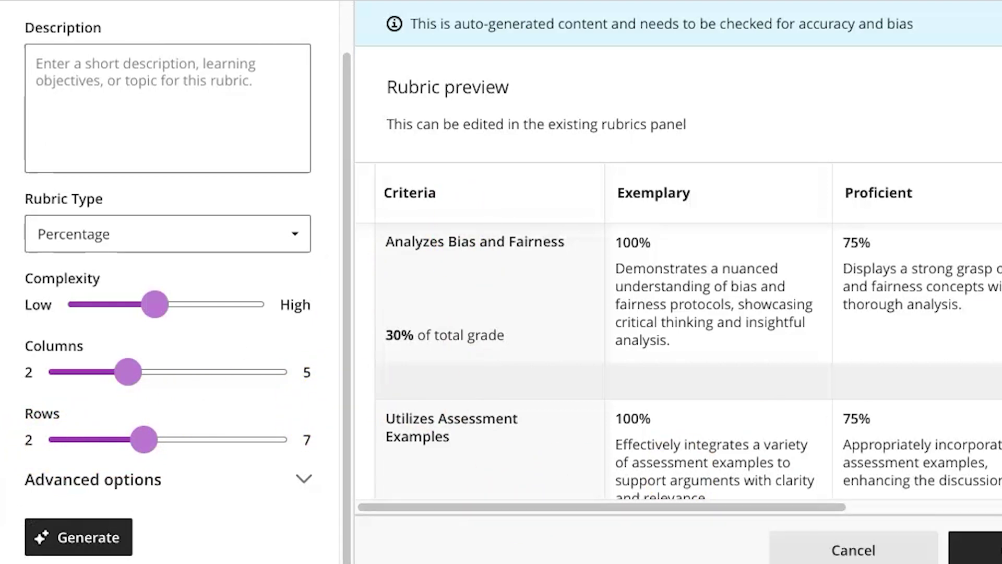
{"action": "scroll", "coordinate": [679, 360], "scroll_direction": "down", "scroll_amount": 7}
{"action": "scroll", "coordinate": [678, 360], "scroll_direction": "up", "scroll_amount": 7}
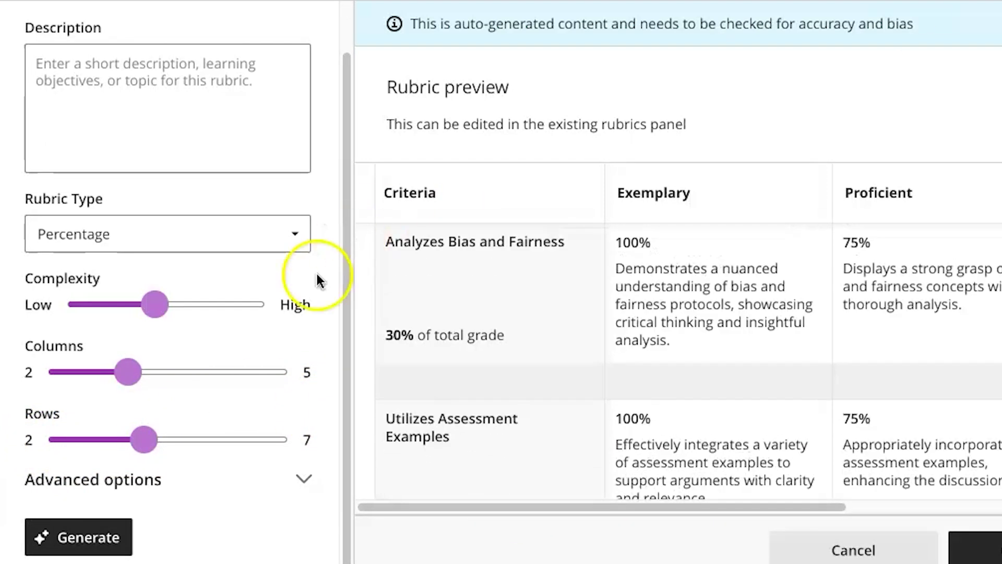
{"action": "left_click", "coordinate": [47, 440]}
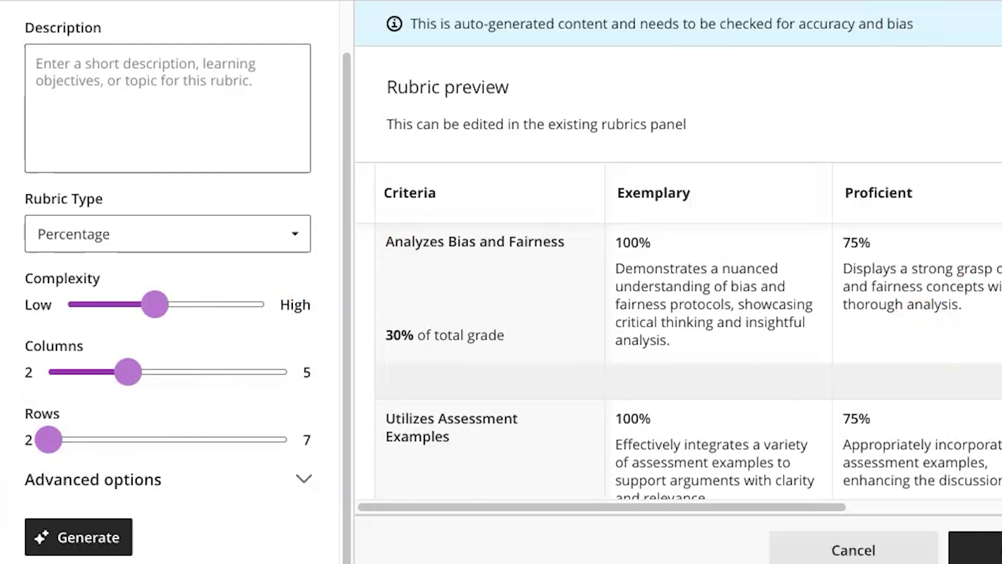
Describe the rubric as "The criteria are utilizes assessment examples and professional presentation" and regenerate it.
{"action": "scroll", "coordinate": [679, 360], "scroll_direction": "down", "scroll_amount": 7}
{"action": "scroll", "coordinate": [679, 360], "scroll_direction": "up", "scroll_amount": 7}
{"action": "left_click", "coordinate": [227, 85]}
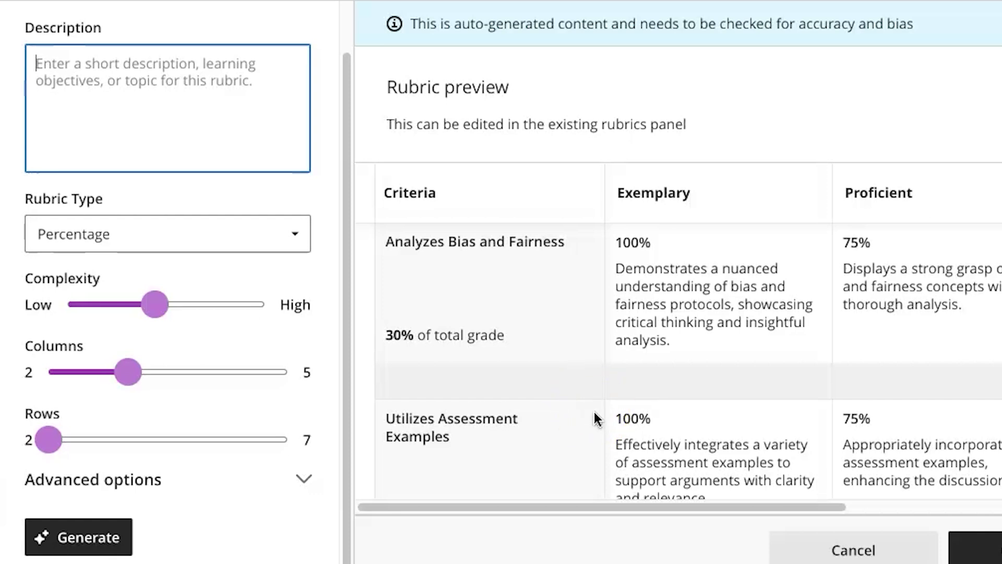
{"action": "type", "text": "The criter"}
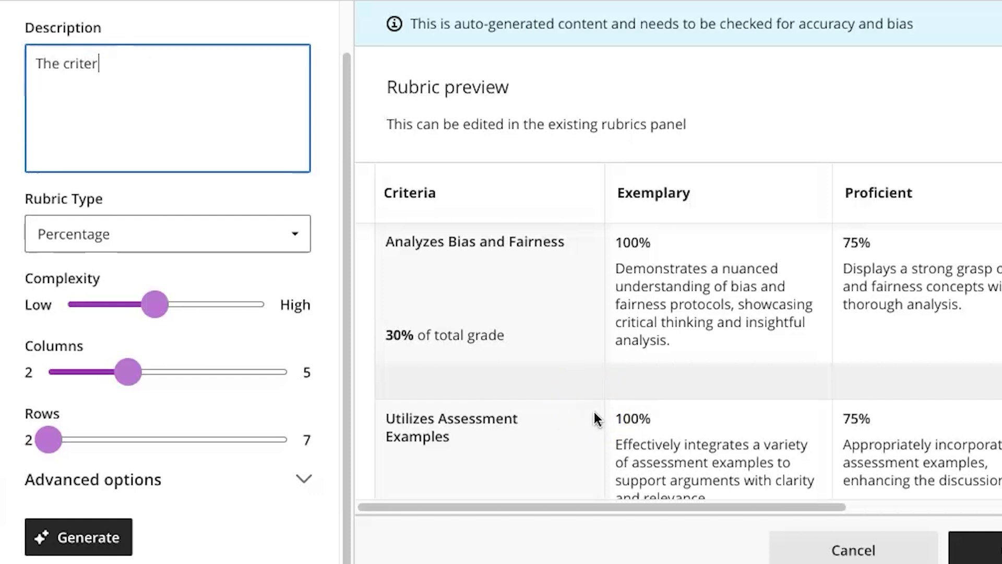
{"action": "type", "text": "ia are utlii"}
{"action": "type", "text": "zes assessment exa"}
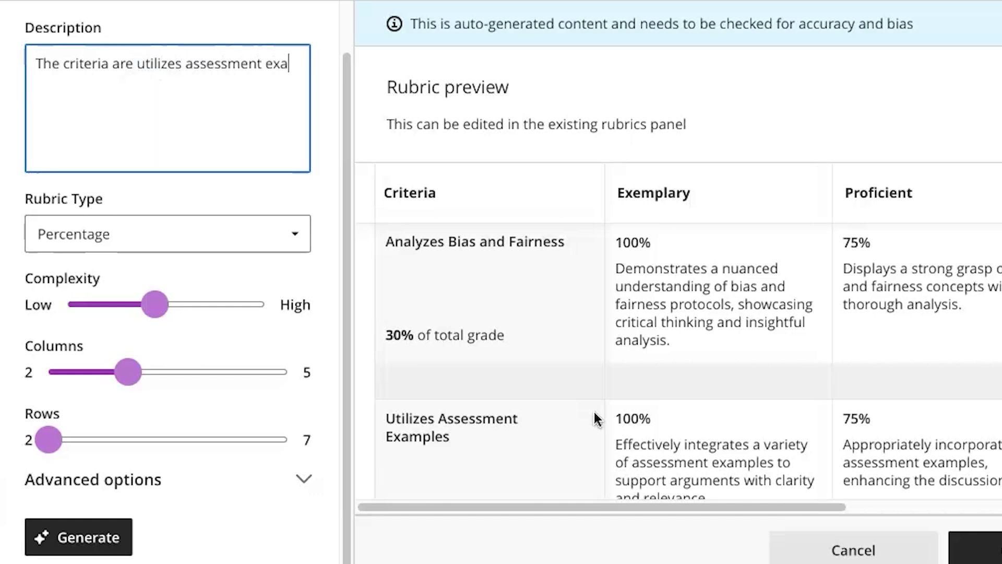
{"action": "type", "text": "mples and professional presea"}
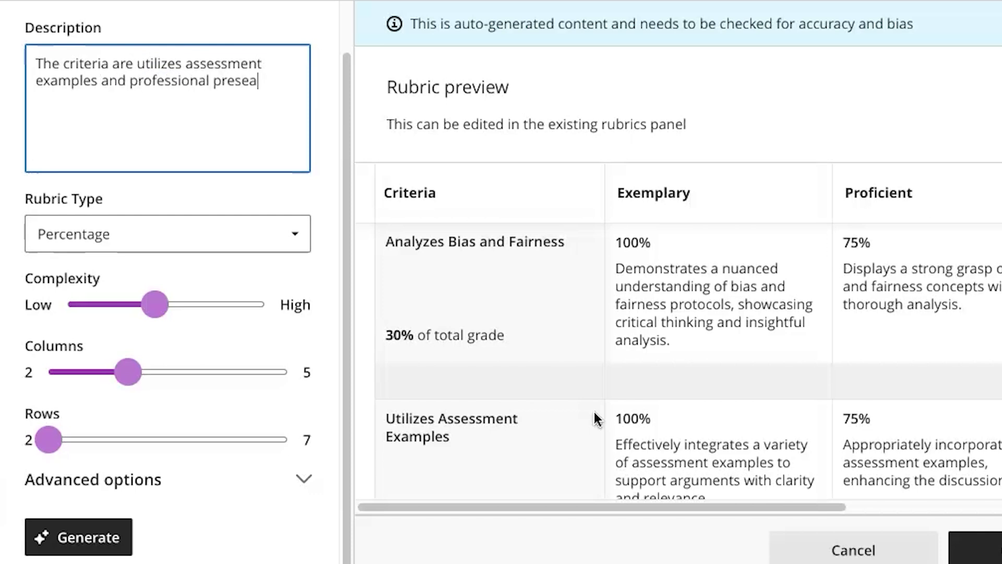
{"action": "key", "text": "BackSpace"}
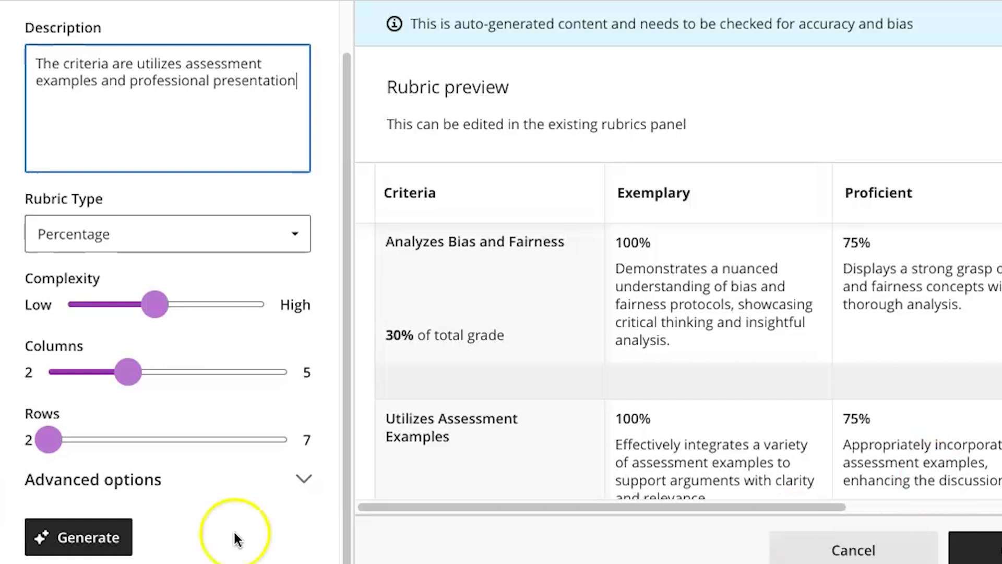
{"action": "left_click", "coordinate": [65, 542]}
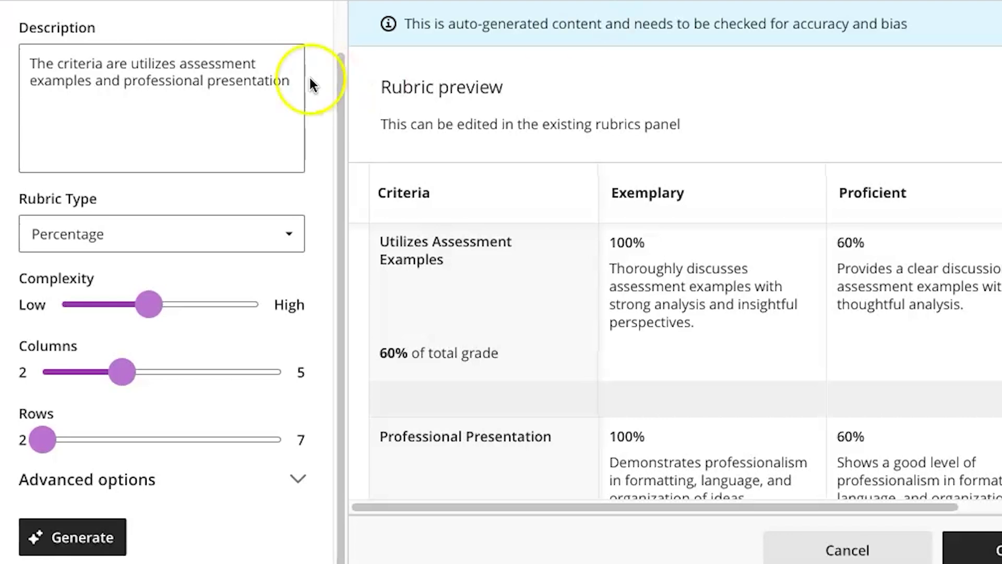
Check the available rubric types and look across the performance levels of the regenerated preview.
{"action": "left_click", "coordinate": [95, 246]}
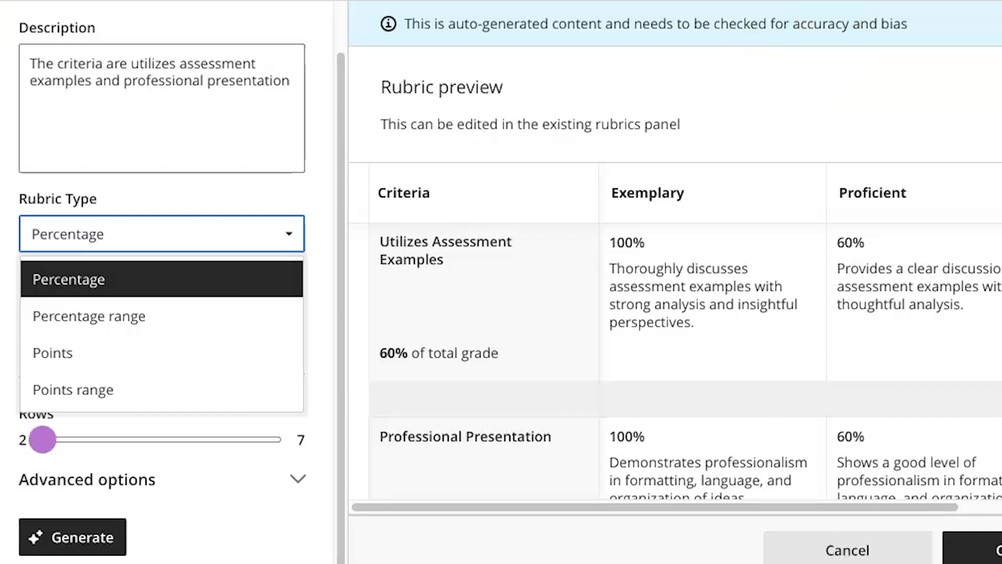
{"action": "left_click", "coordinate": [697, 239]}
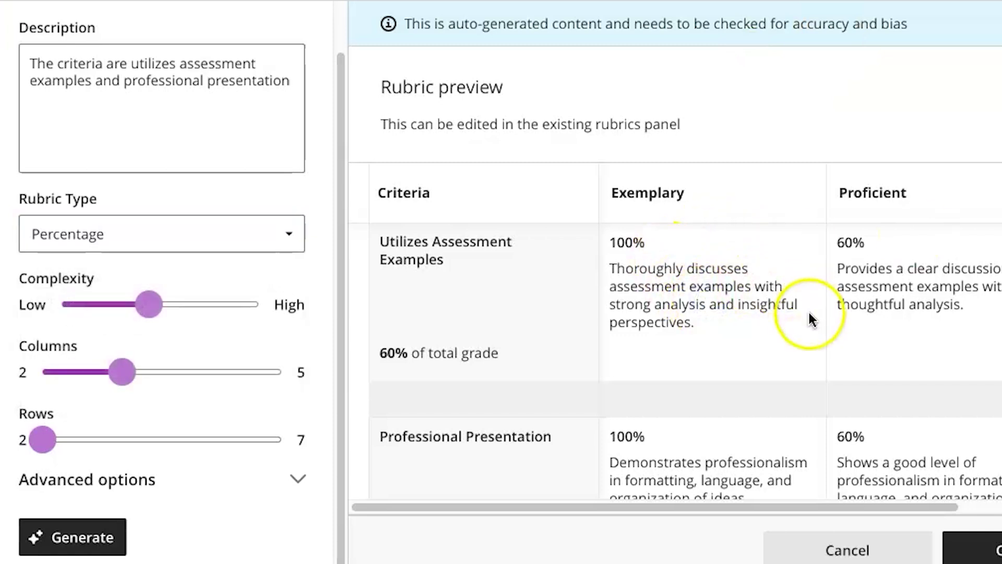
{"action": "left_click_drag", "start_coordinate": [952, 506], "coordinate": [363, 471]}
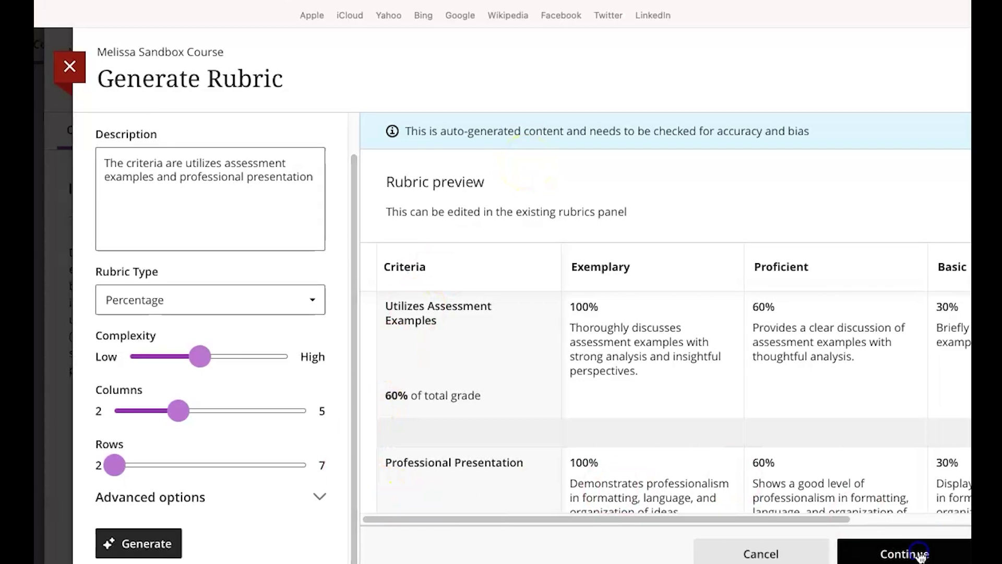
Accept the generated rubric, check its editable percentage and description cells, and save it to the course rubrics.
{"action": "left_click", "coordinate": [920, 555]}
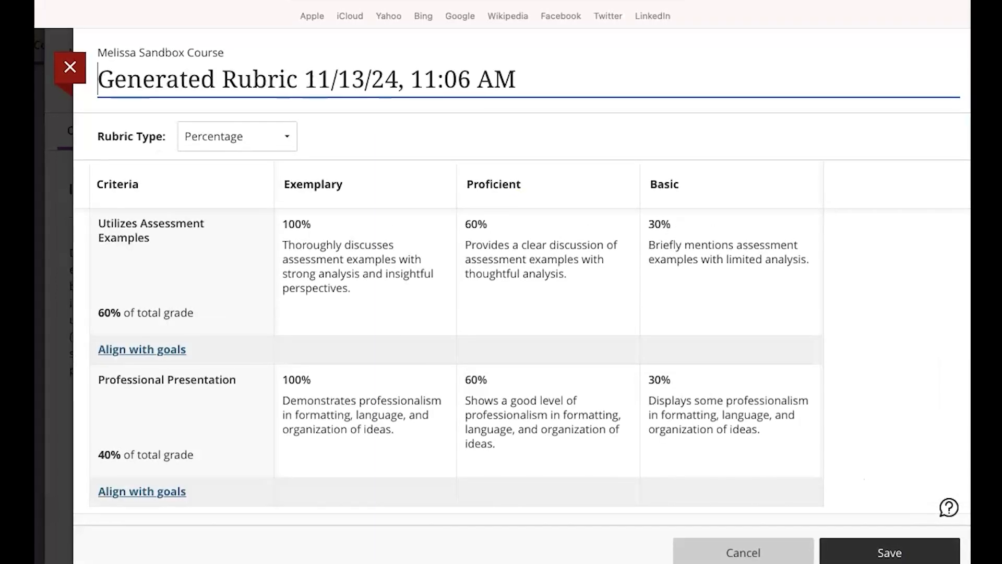
{"action": "left_click", "coordinate": [442, 225]}
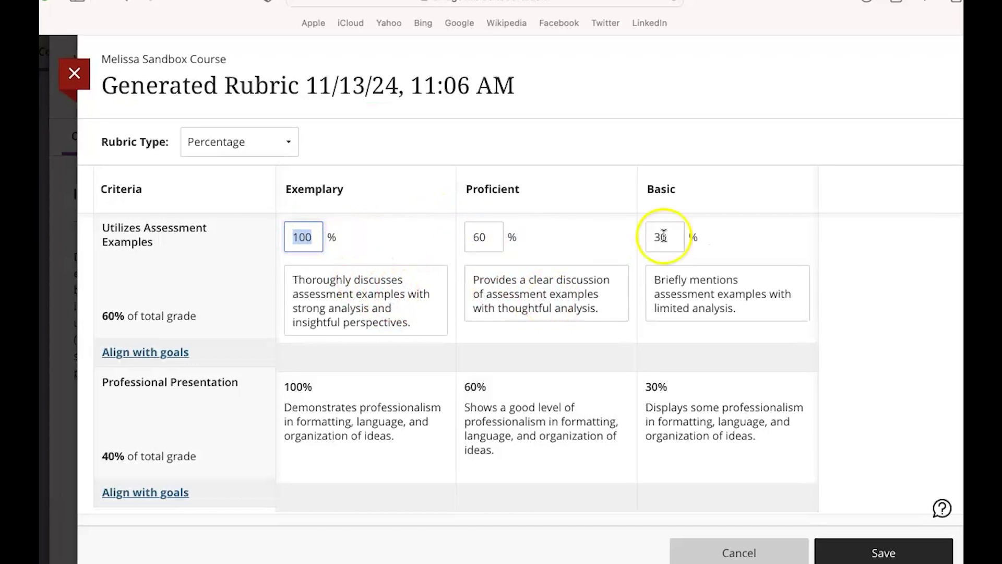
{"action": "left_click", "coordinate": [362, 184]}
{"action": "left_click", "coordinate": [418, 193]}
{"action": "left_click", "coordinate": [214, 267]}
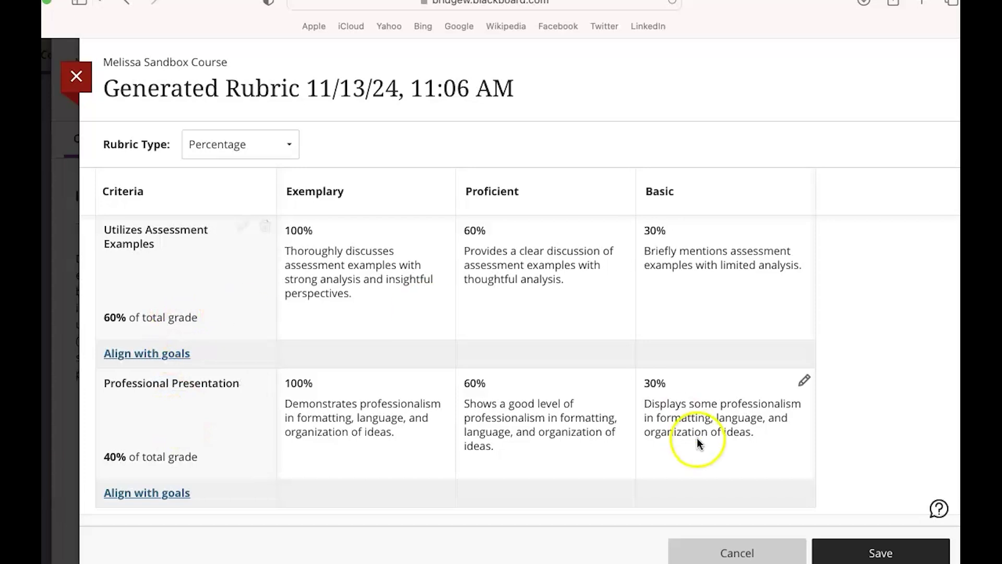
{"action": "left_click", "coordinate": [866, 554]}
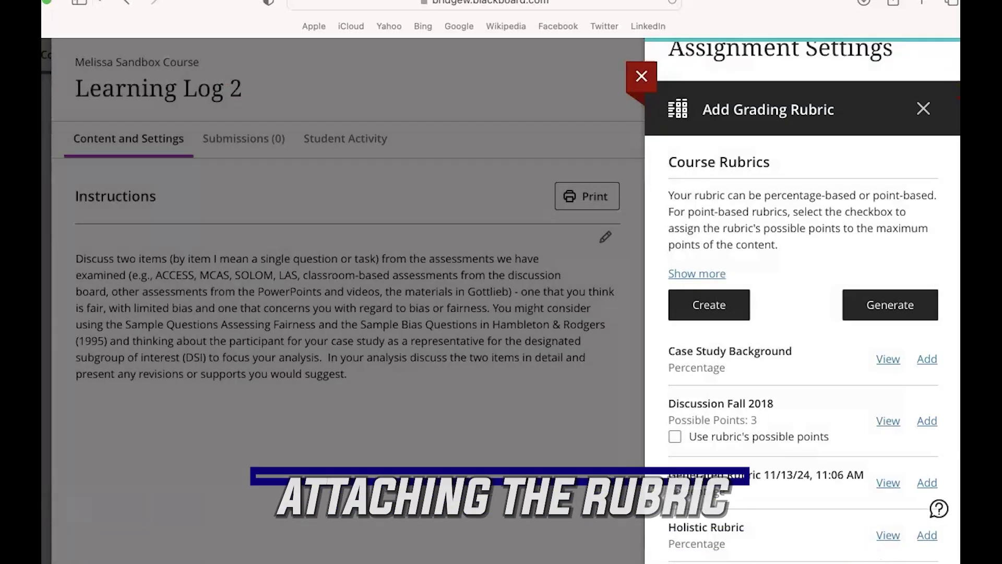
Attach "Generated Rubric 11/13/24, 11:06 AM" to the Learning Log 2 assignment and save the assignment settings.
{"action": "scroll", "coordinate": [803, 313], "scroll_direction": "down", "scroll_amount": 5}
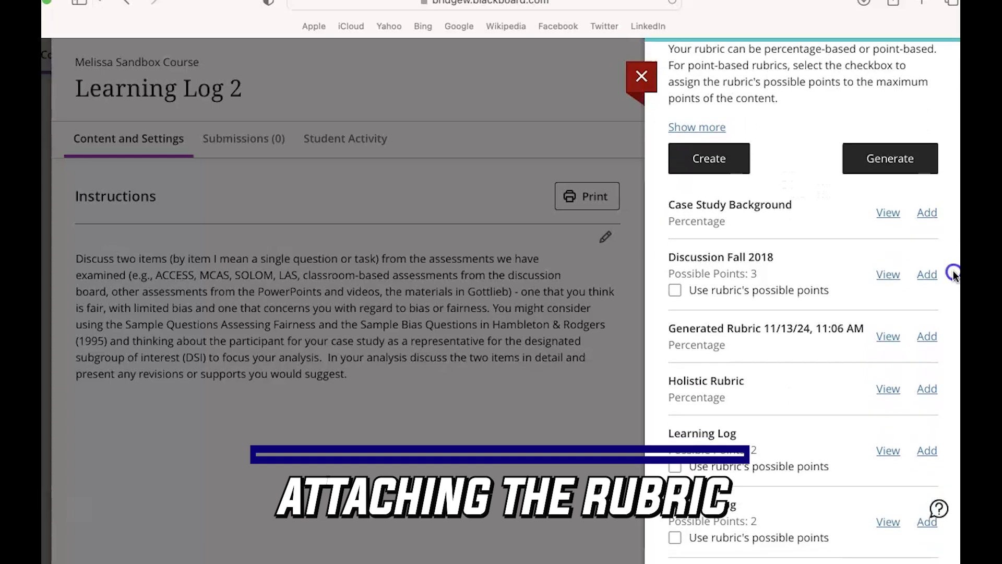
{"action": "left_click", "coordinate": [927, 336]}
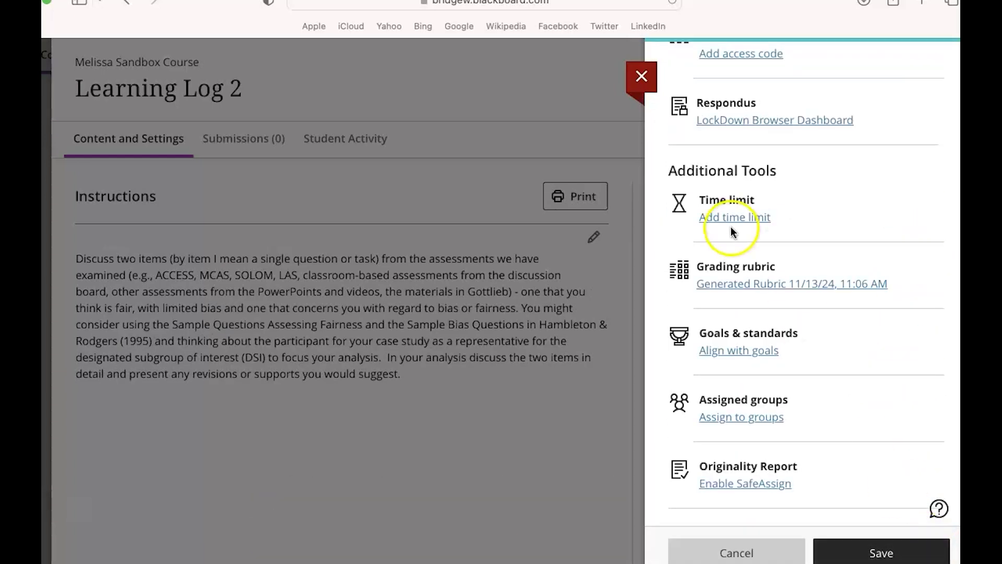
{"action": "left_click", "coordinate": [882, 553]}
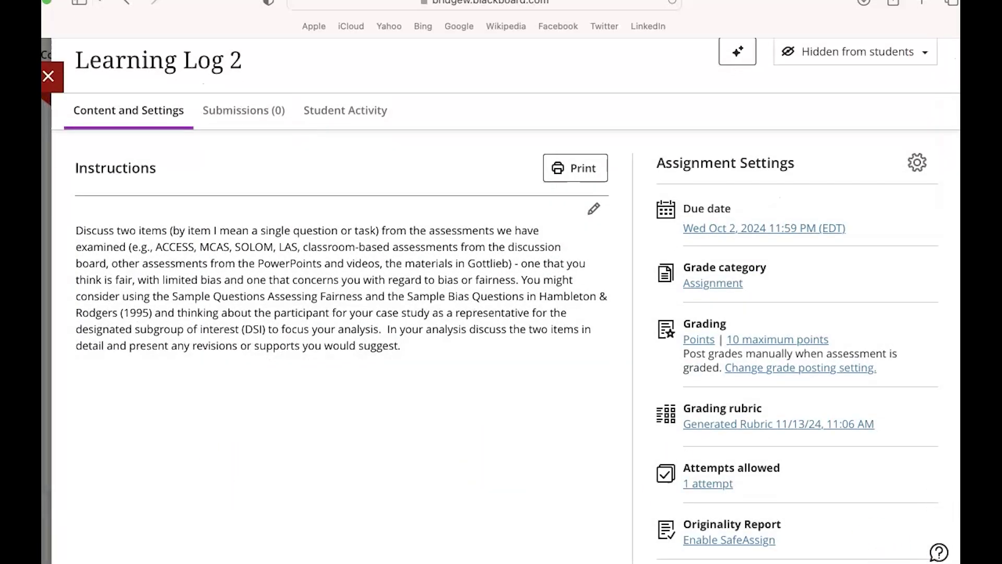